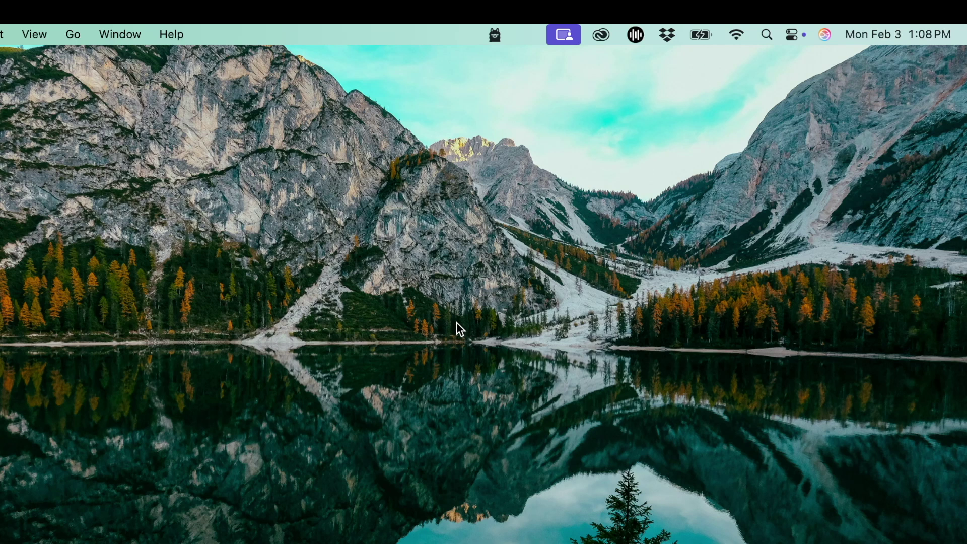
- Open Spotlight Search from the menu bar magnifier icon
{"action": "left_click", "coordinate": [767, 34]}
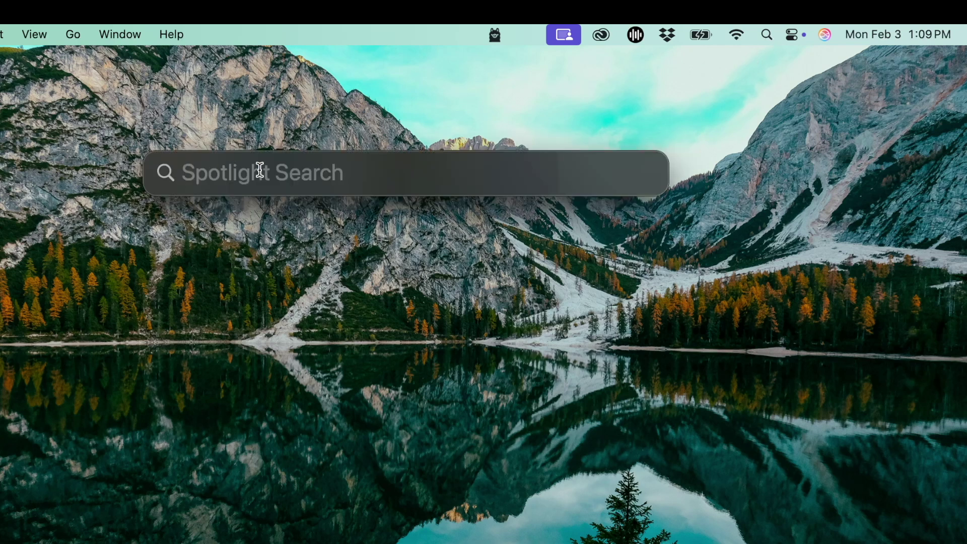
{"action": "type", "text": "terminal"}
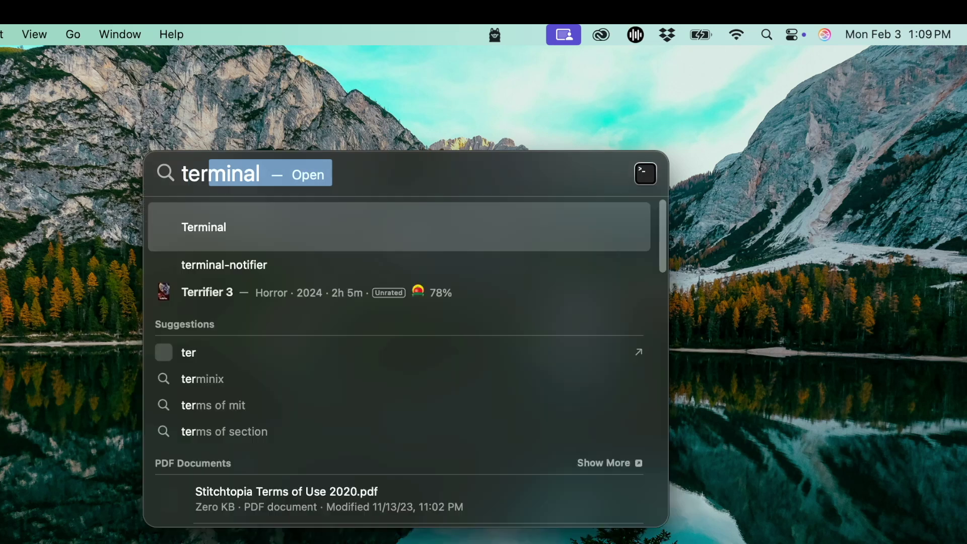
- Launch Terminal from the Spotlight results for 'terminal' and dismiss the reopened Spotlight panel
{"action": "key", "text": "Return"}
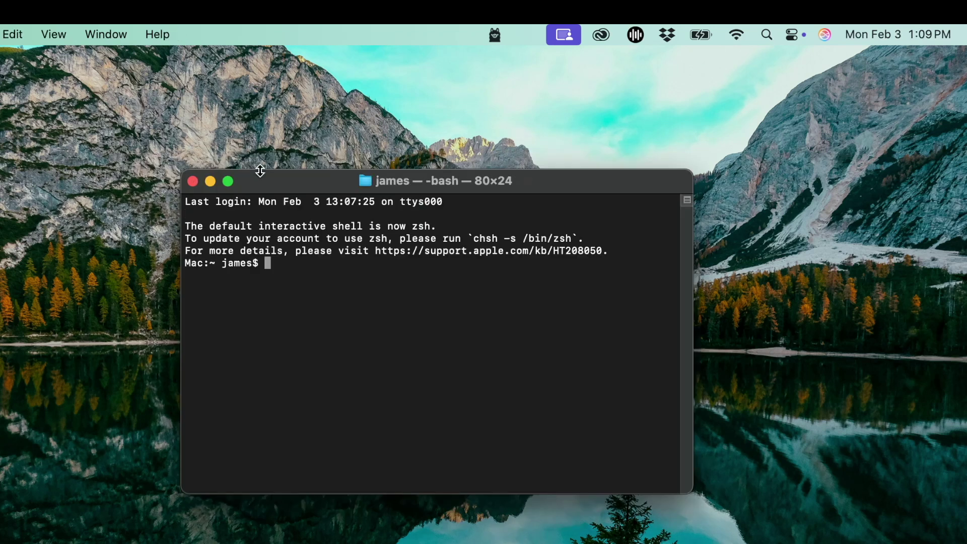
{"action": "left_click", "coordinate": [766, 34]}
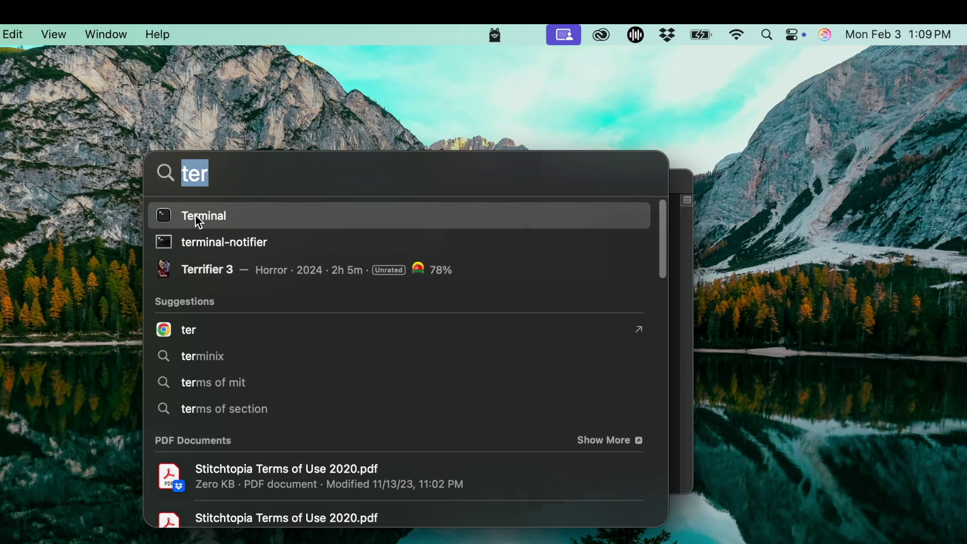
{"action": "key", "text": "Return"}
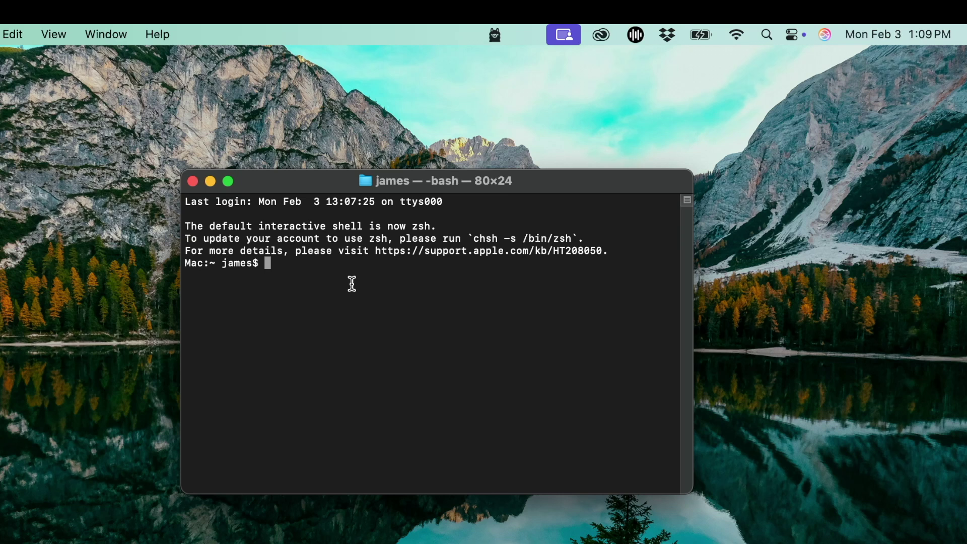
{"action": "type", "text": "java -v"}
{"action": "type", "text": "ersion"}
- Run java -version, which reports Java 21.0.4 LTS
{"action": "key", "text": "Return"}
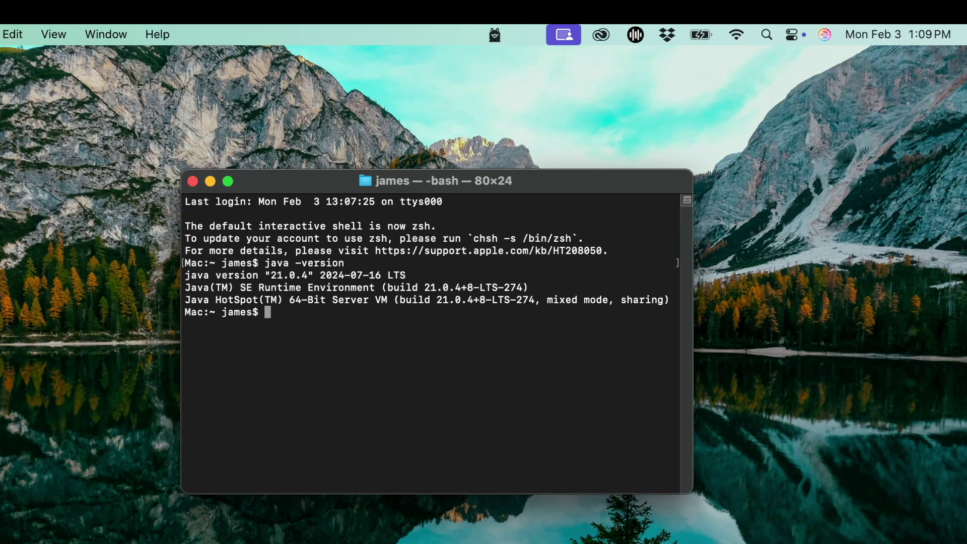
{"action": "type", "text": "ollama "}
{"action": "type", "text": "-v"}
- Run ollama -v, which reports Ollama version 0.5.7
{"action": "key", "text": "Return"}
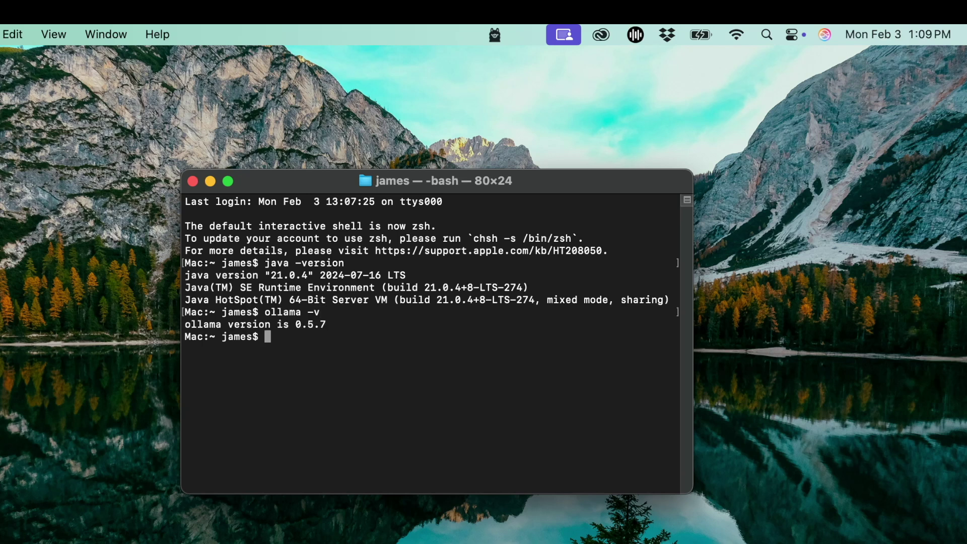